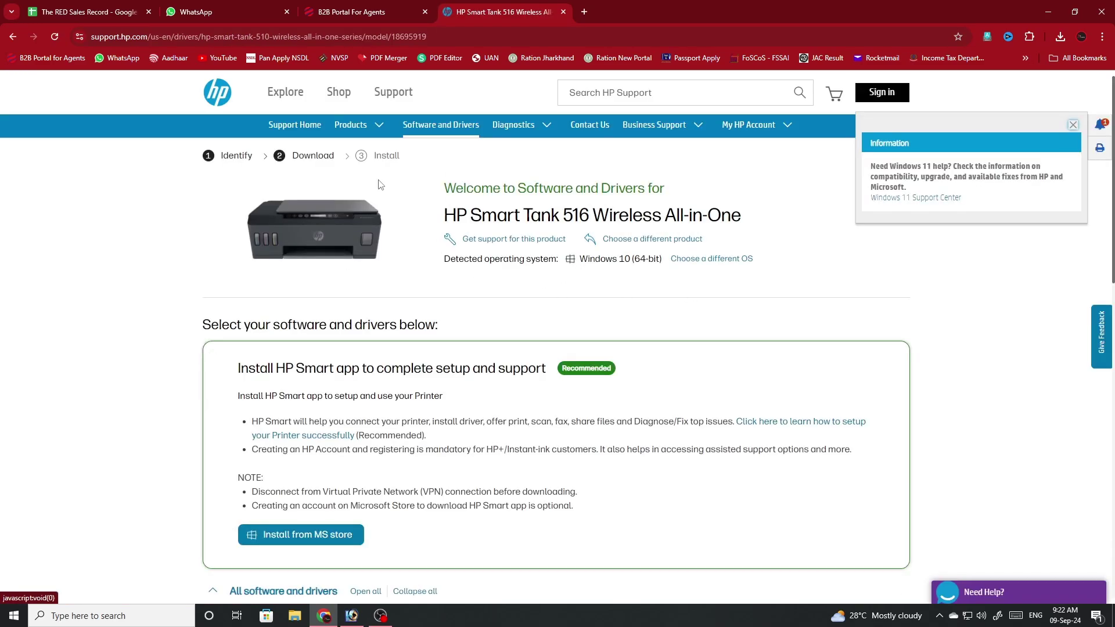
Step: Download the HP Easy Start Printer Setup Software from the HP Smart Tank 516 drivers page
scroll(442, 249, "down", 4)
scroll(536, 316, "up", 4)
left_click(488, 264)
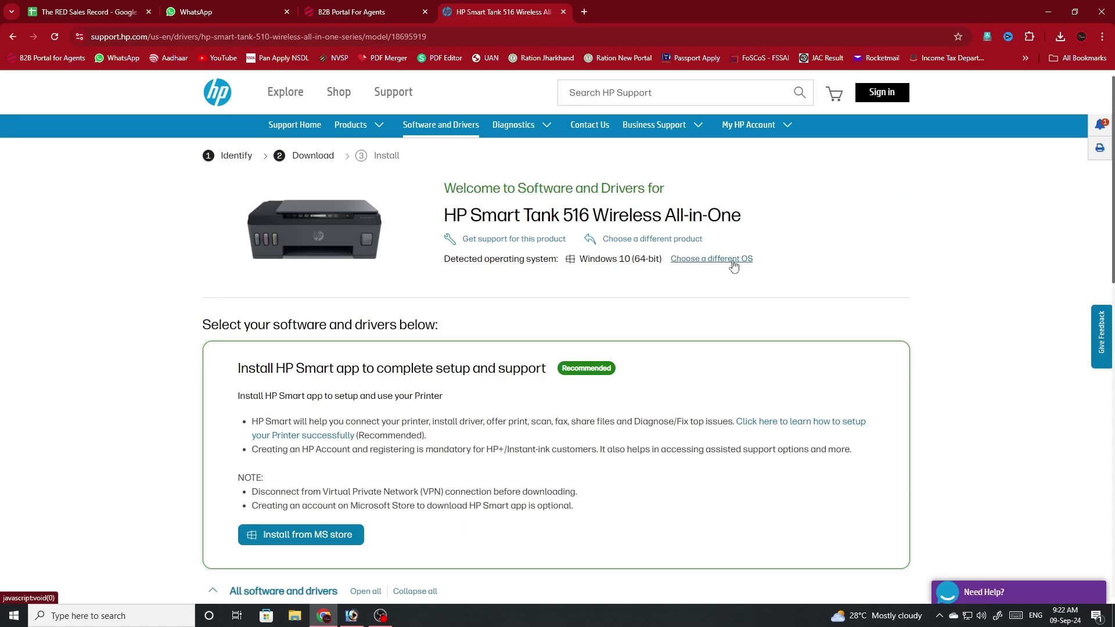
scroll(490, 323, "down", 2)
scroll(390, 387, "down", 5)
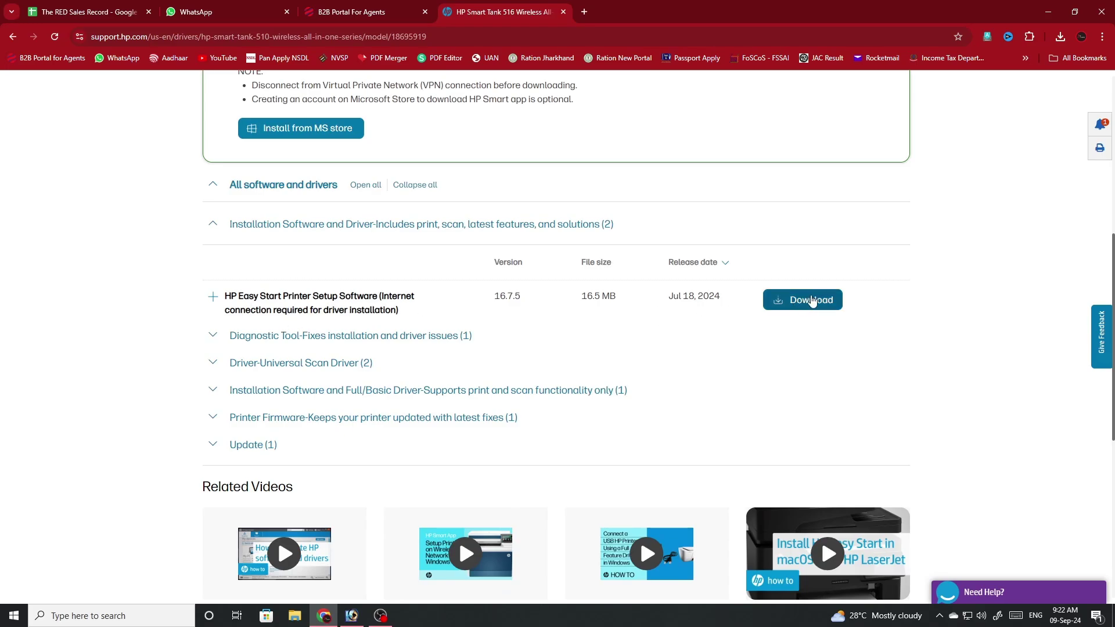
left_click(813, 306)
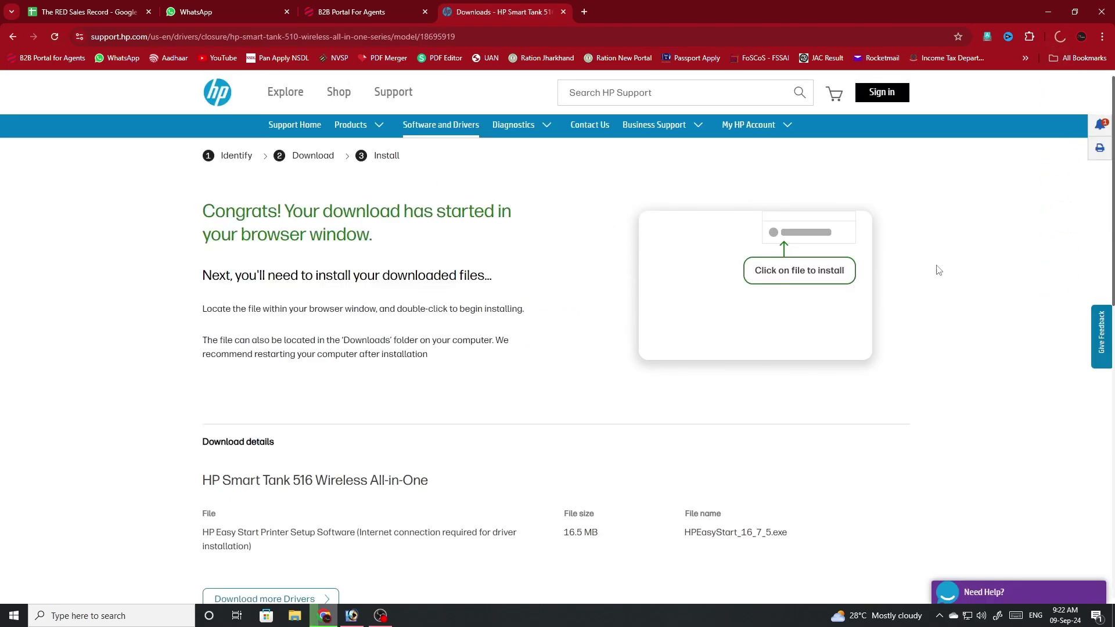
Step: Run the downloaded HPEasyStart_16_7_5.exe and dismiss the YouTube notifications on the desktop
left_click(1059, 37)
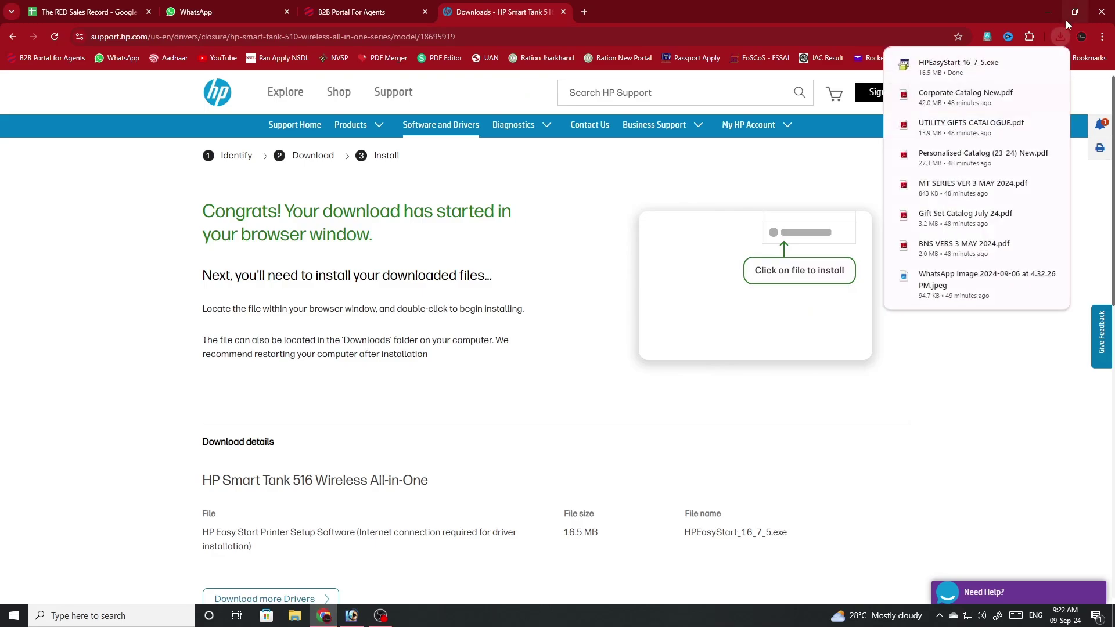
left_click(958, 66)
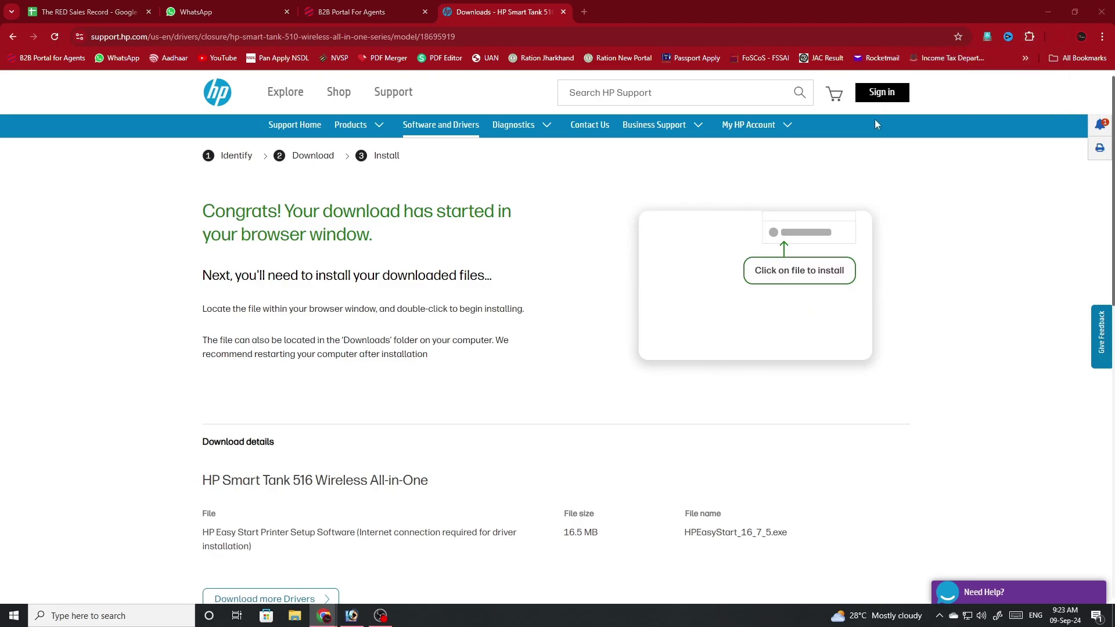
key("super+d")
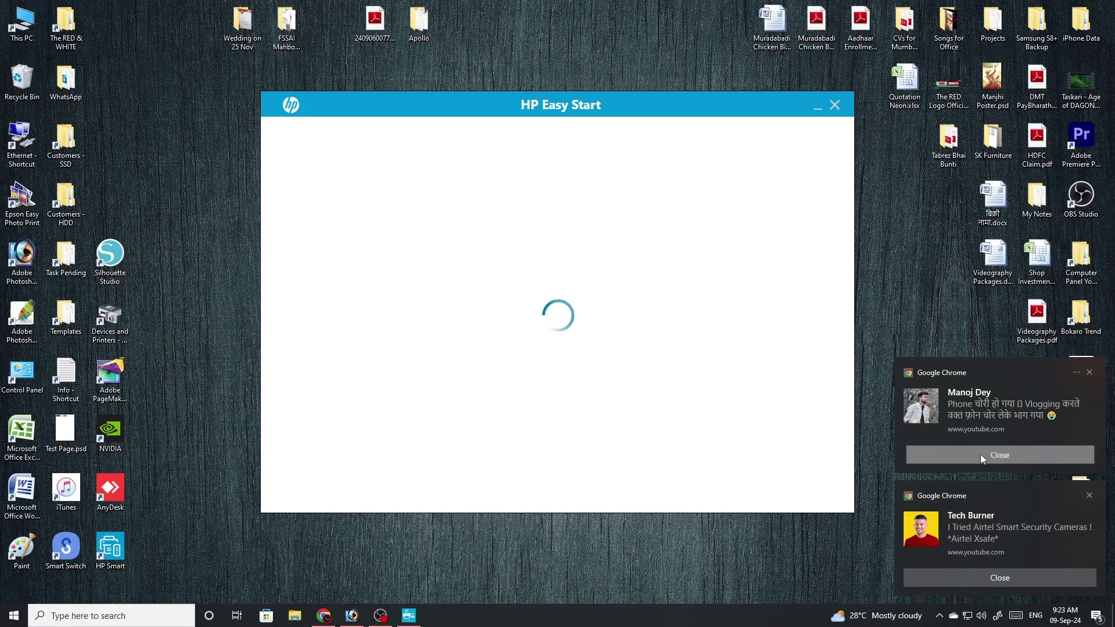
left_click(980, 454)
left_click(966, 579)
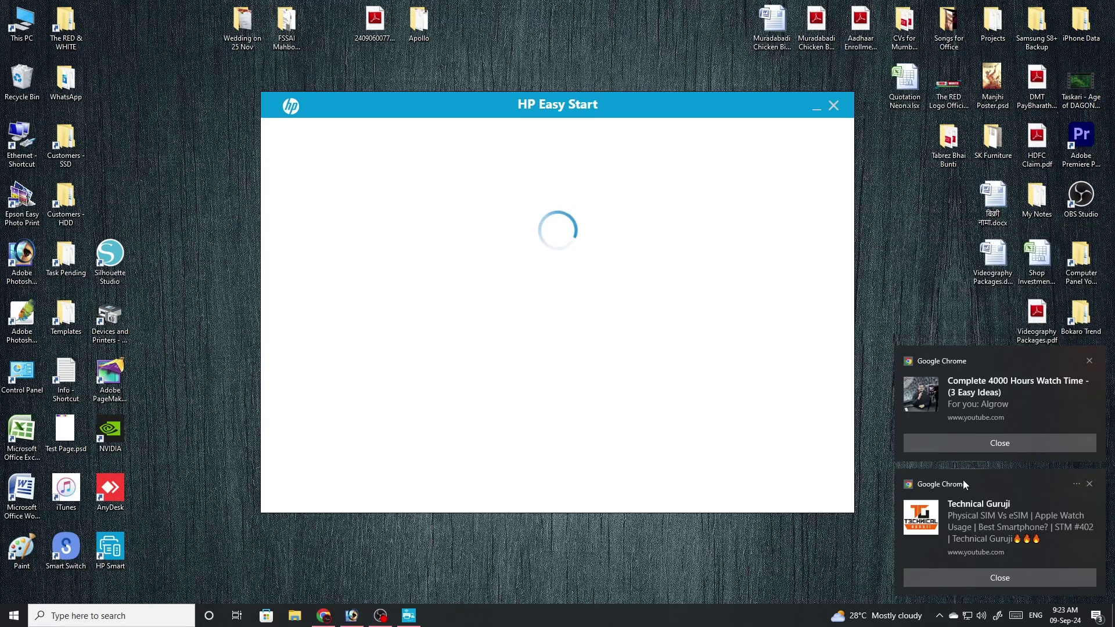
left_click(971, 447)
left_click(975, 578)
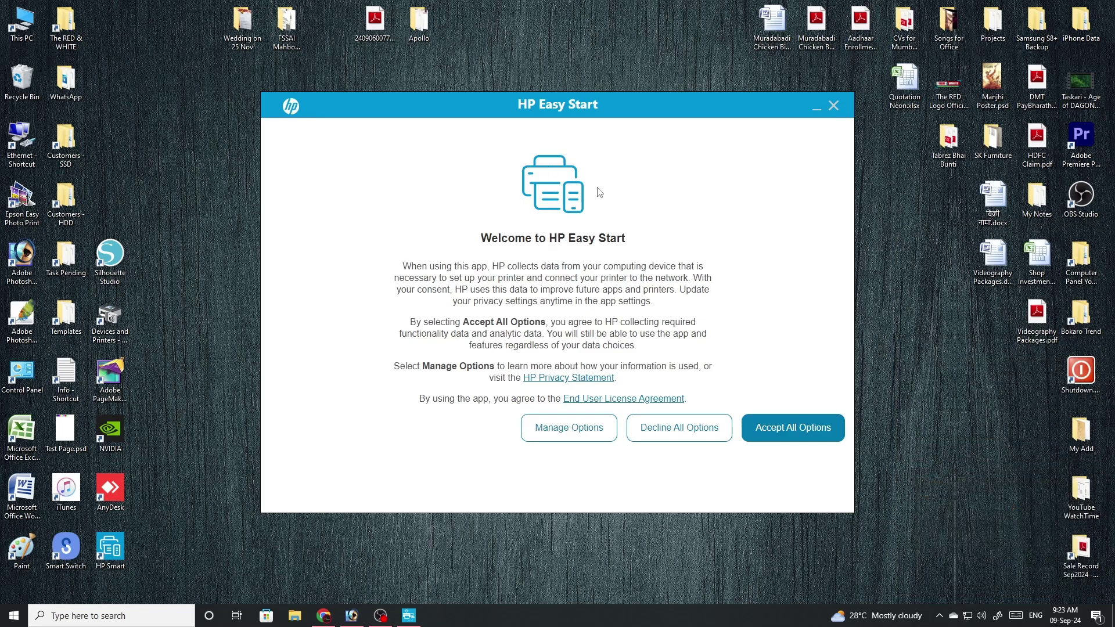
Step: Accept all HP Easy Start data options and continue the setup with the HP Smart Tank 510 series network printer
left_click(786, 433)
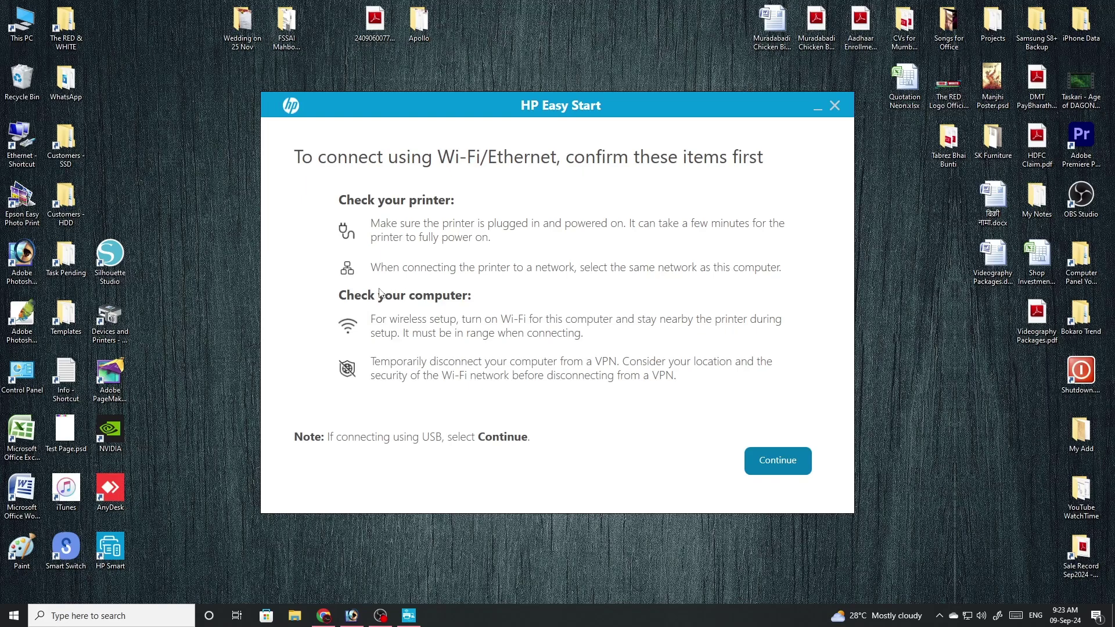
left_click(778, 462)
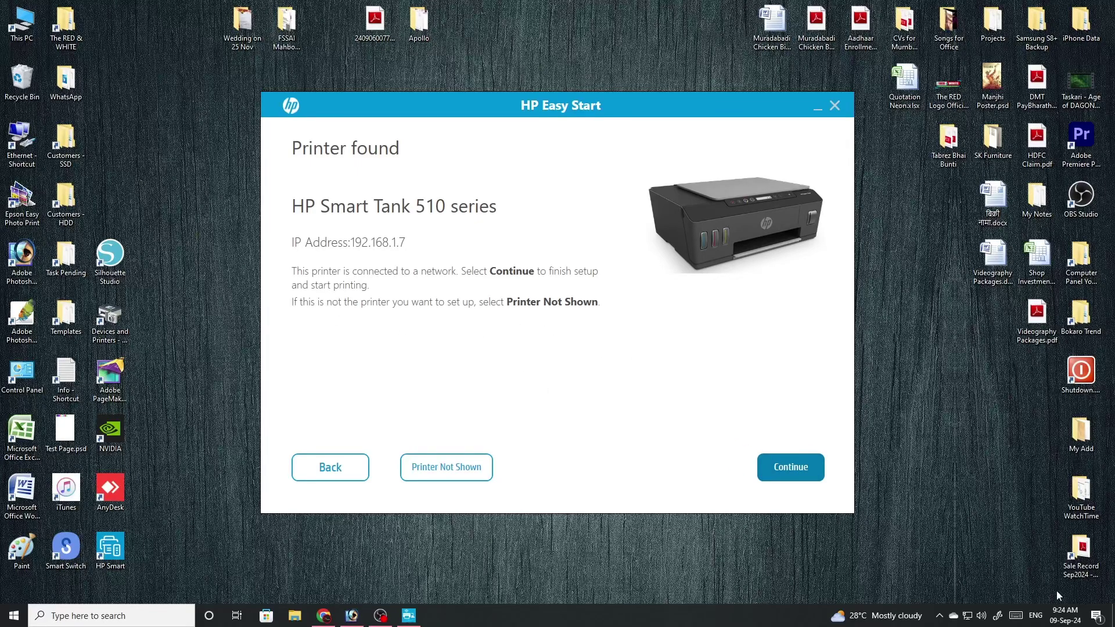
left_click(792, 470)
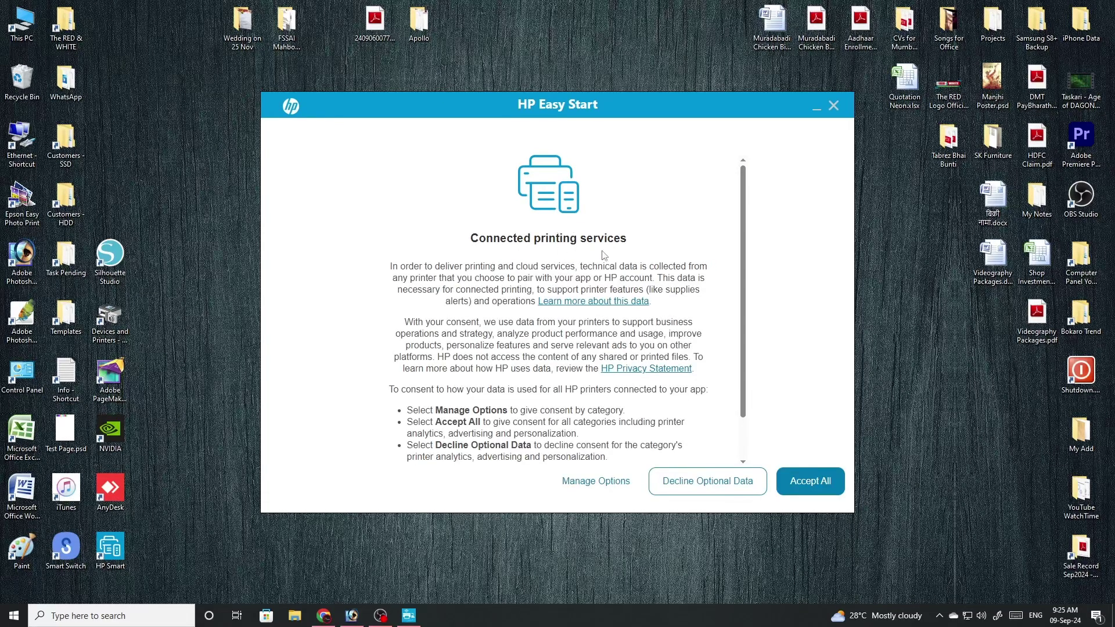
Step: Accept all consents for connected printing services and skip the HP account activation
scroll(486, 372, "down", 1)
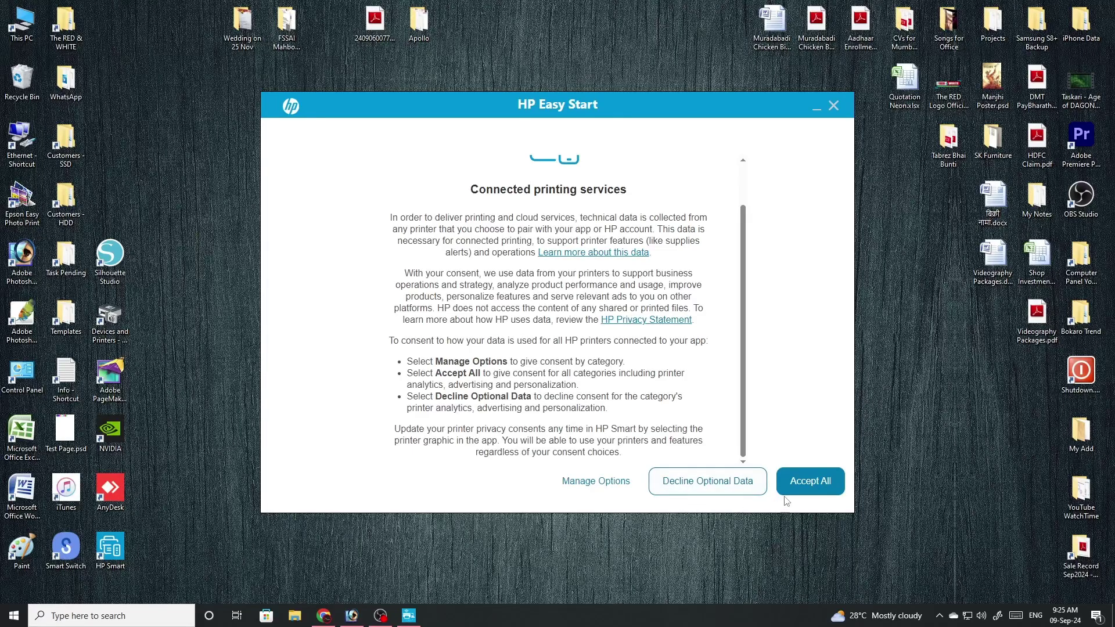
left_click(809, 484)
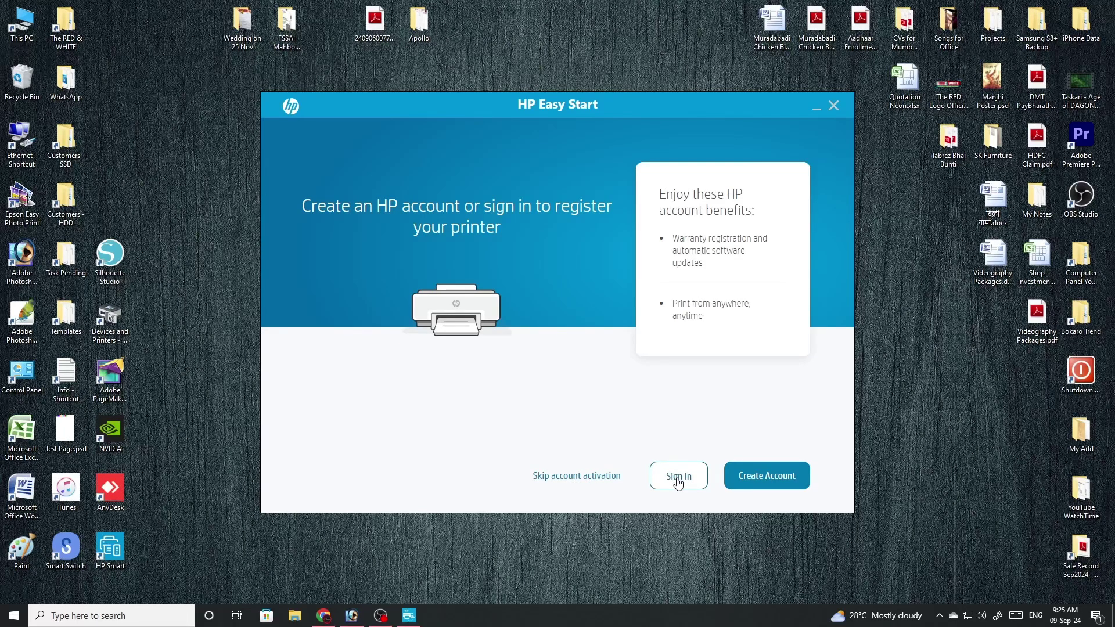
left_click(580, 477)
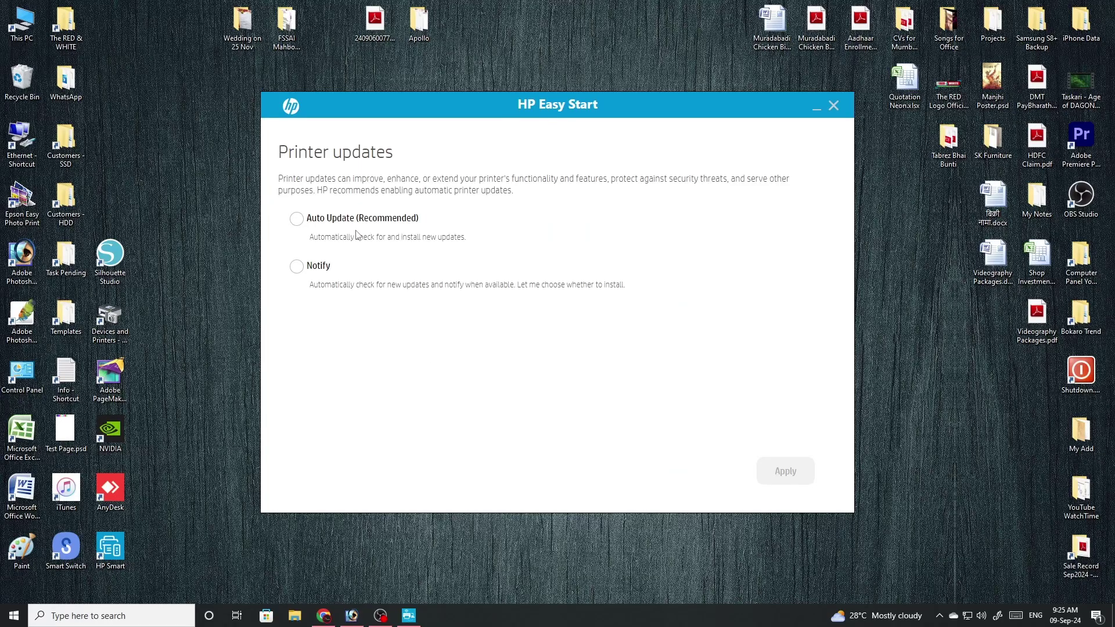
Step: Apply Auto Update for the printer and continue with HP Smart as the software and driver solution
left_click(296, 219)
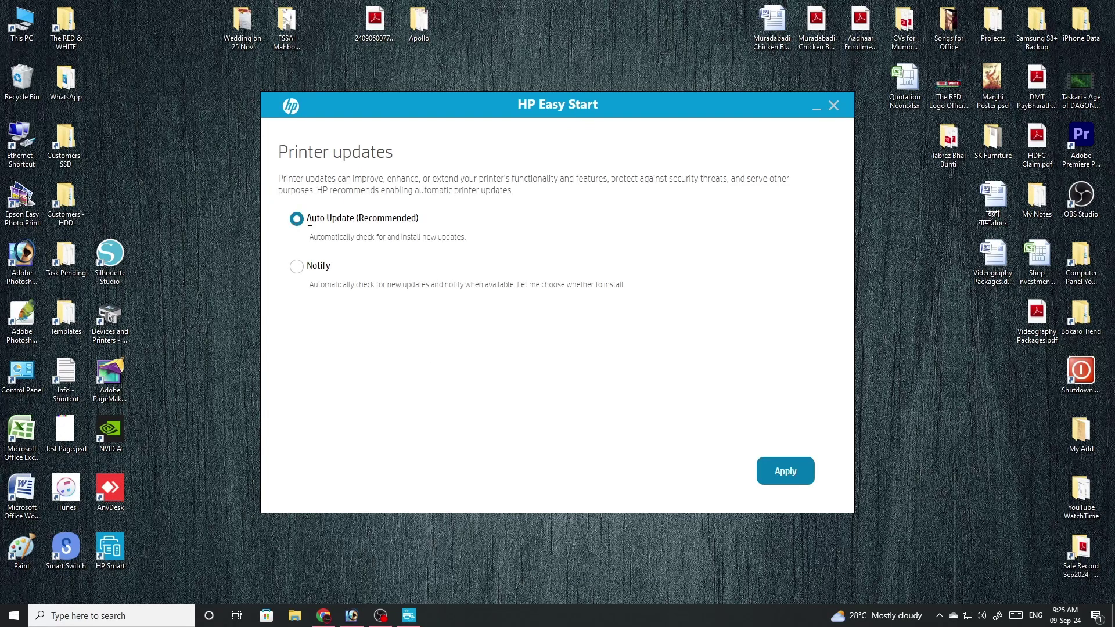
left_click(785, 471)
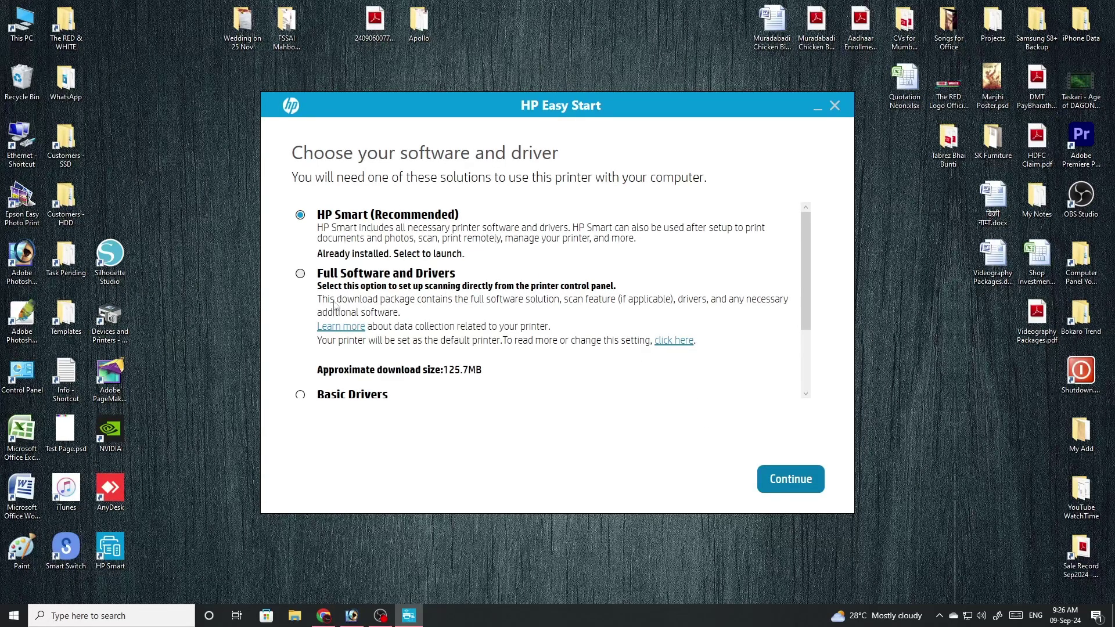
scroll(355, 352, "down", 1)
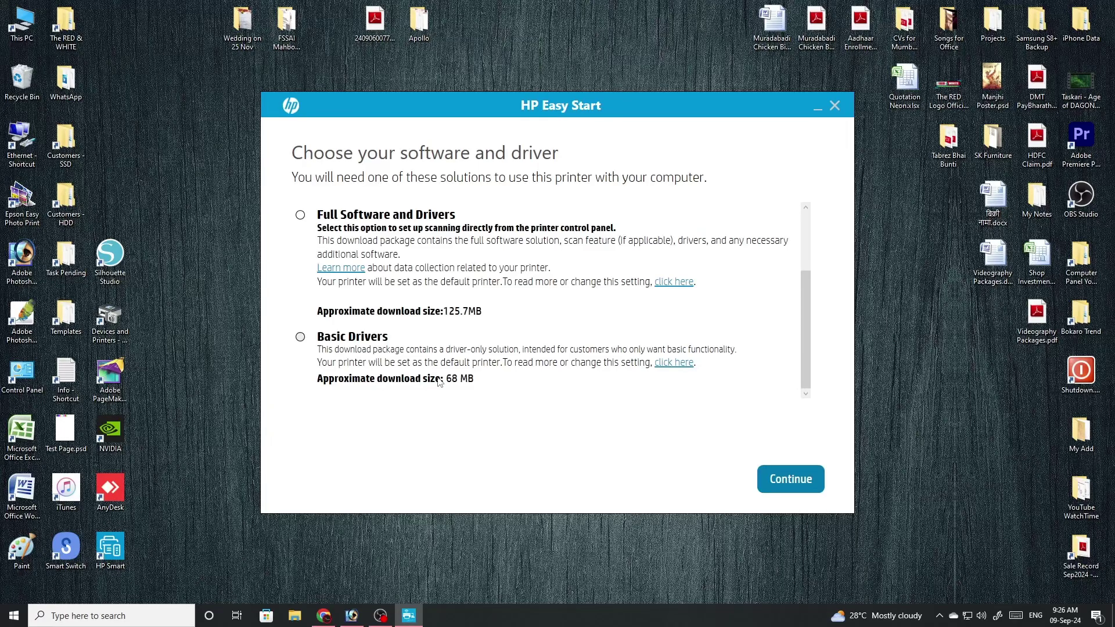
scroll(439, 381, "up", 1)
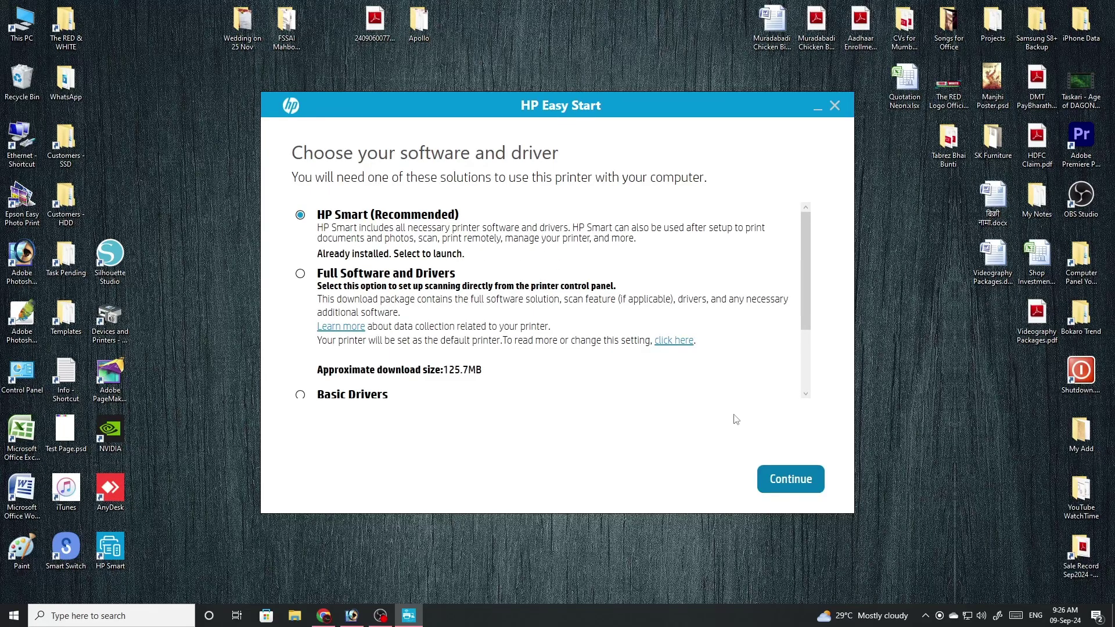
left_click(791, 479)
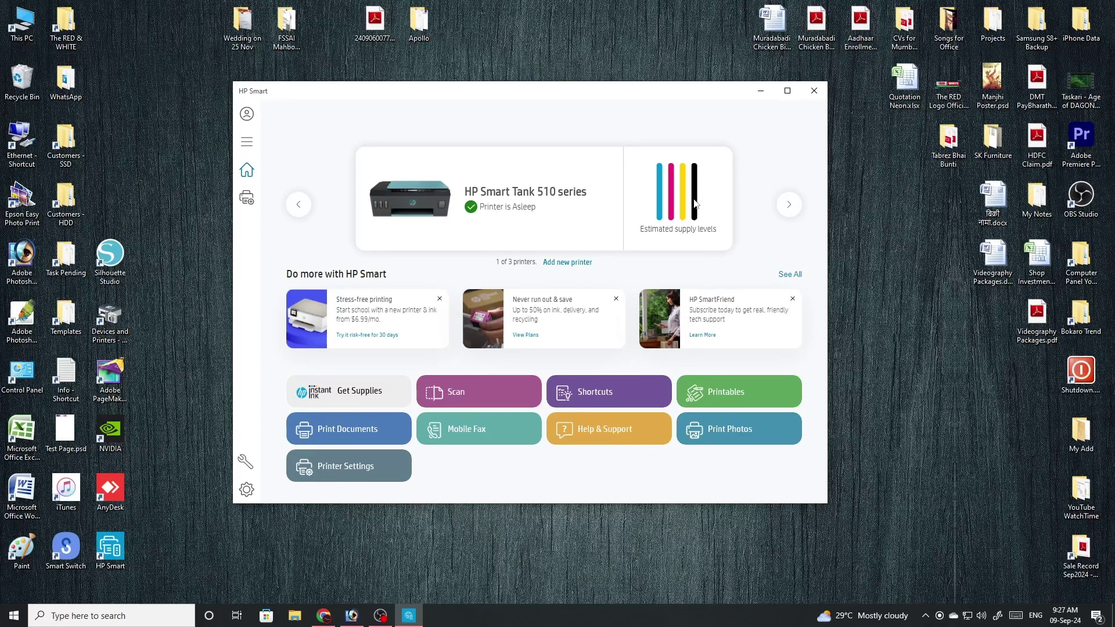
Step: Check the printer's estimated supply levels in HP Smart and open the search for available printers
left_click(673, 197)
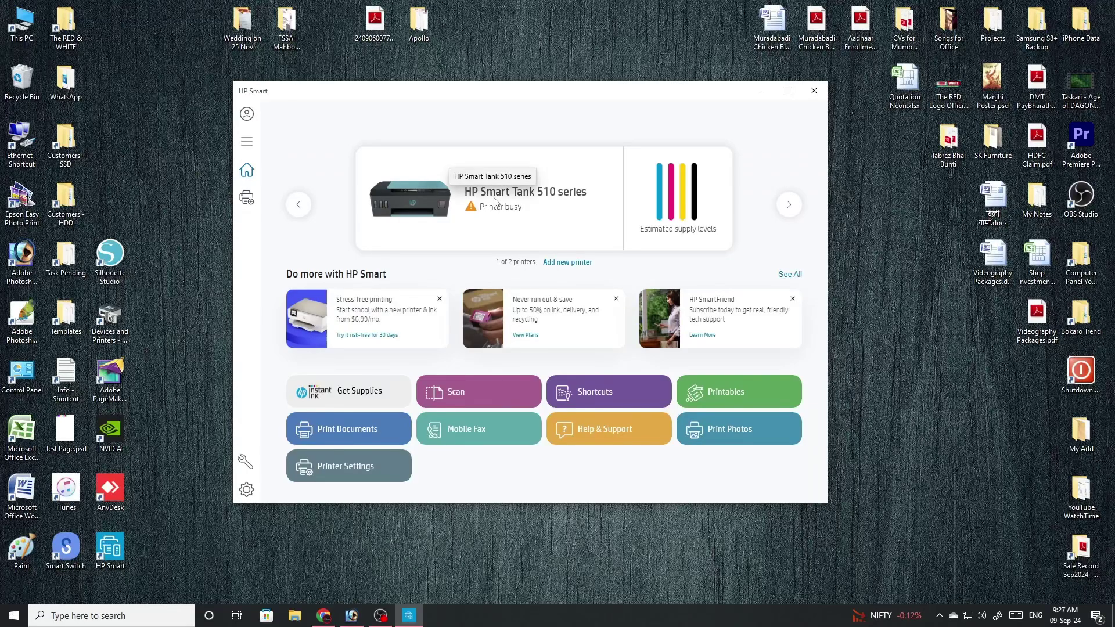
left_click(246, 198)
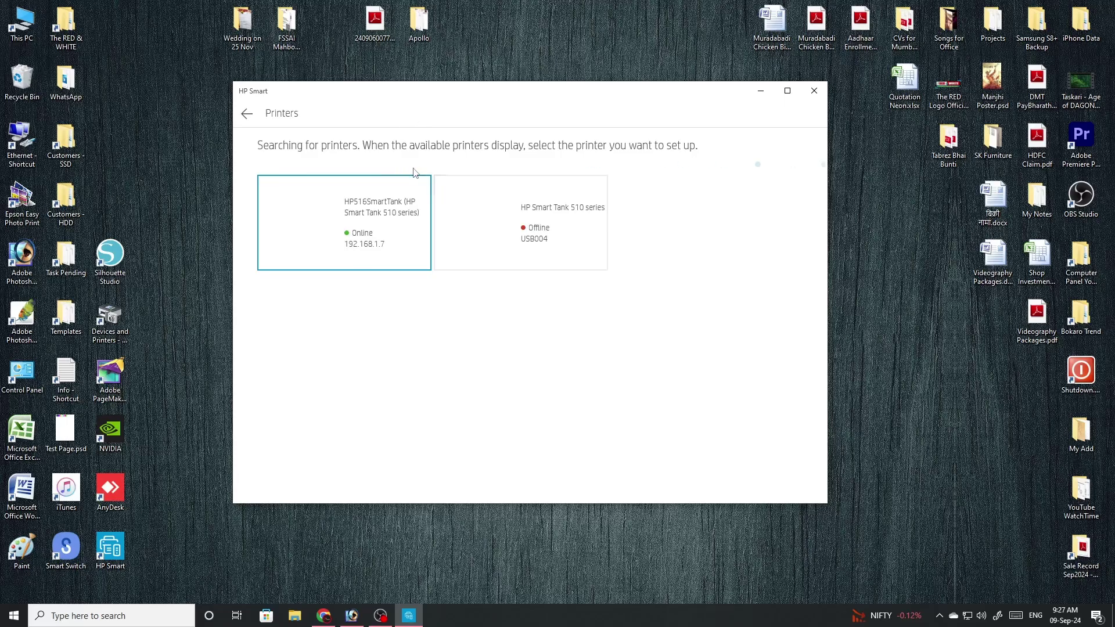
Step: Open the printing preferences of the HP516SmartTank printer from Devices and Printers
double_click(116, 325)
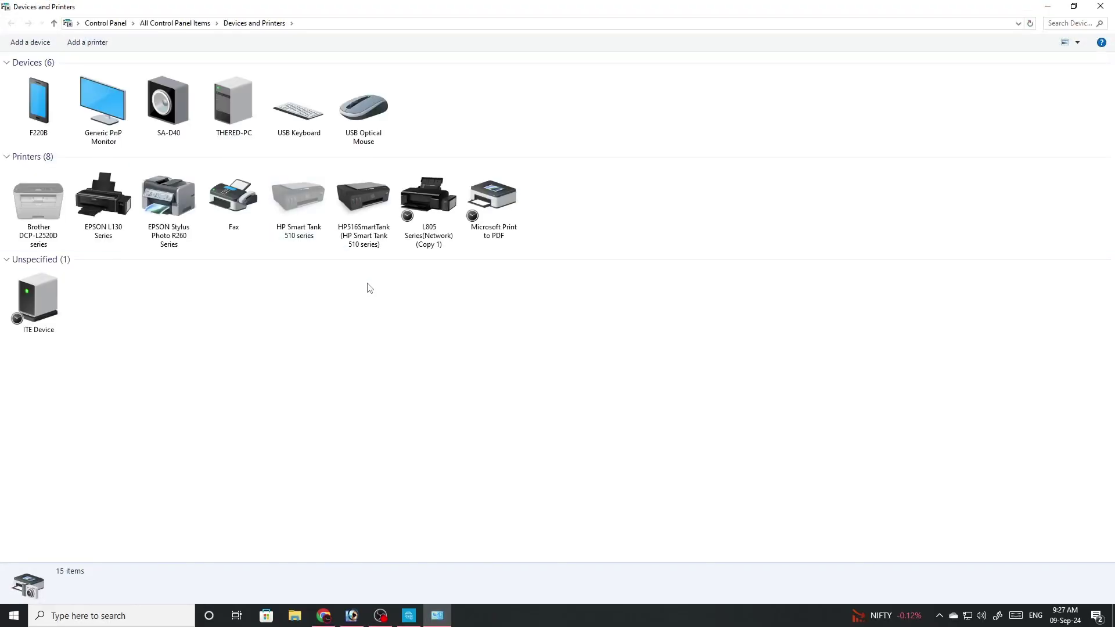
left_click(364, 215)
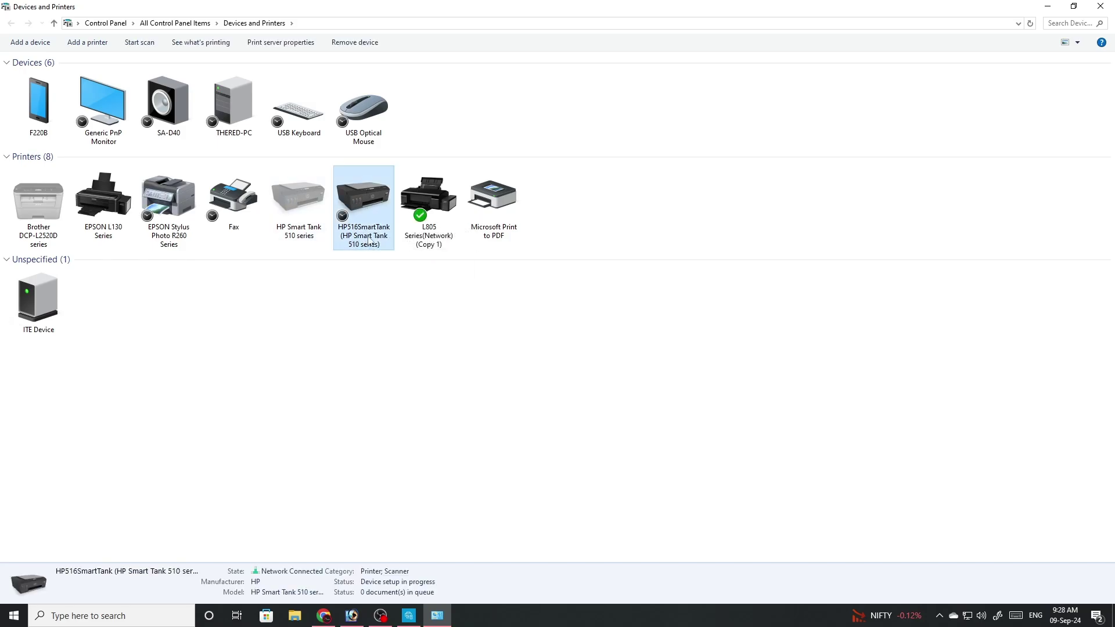
right_click(361, 200)
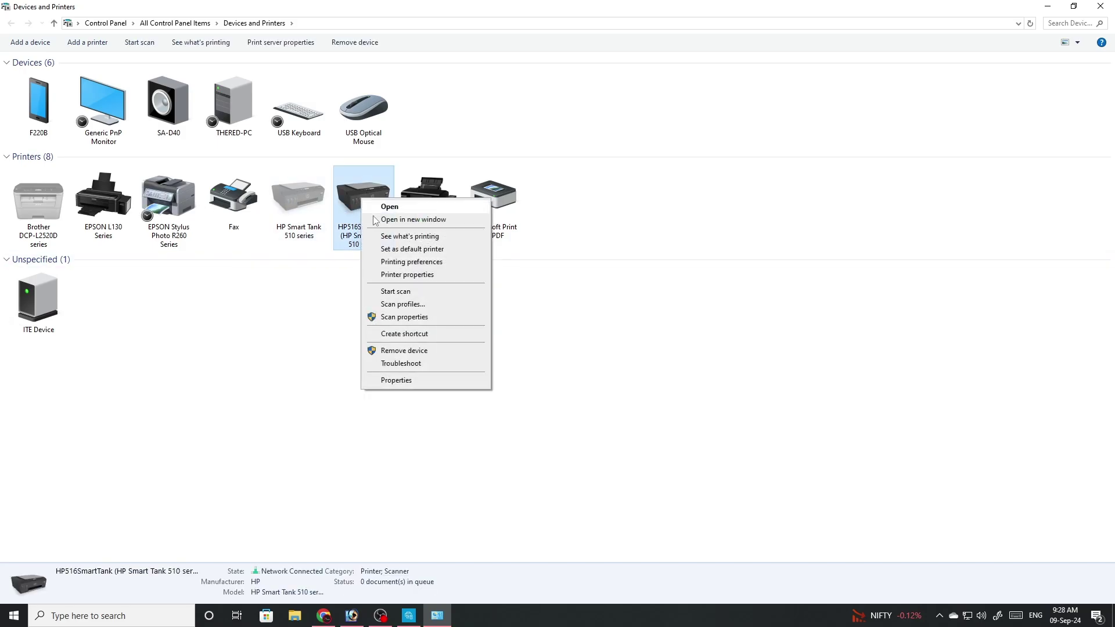
left_click(419, 265)
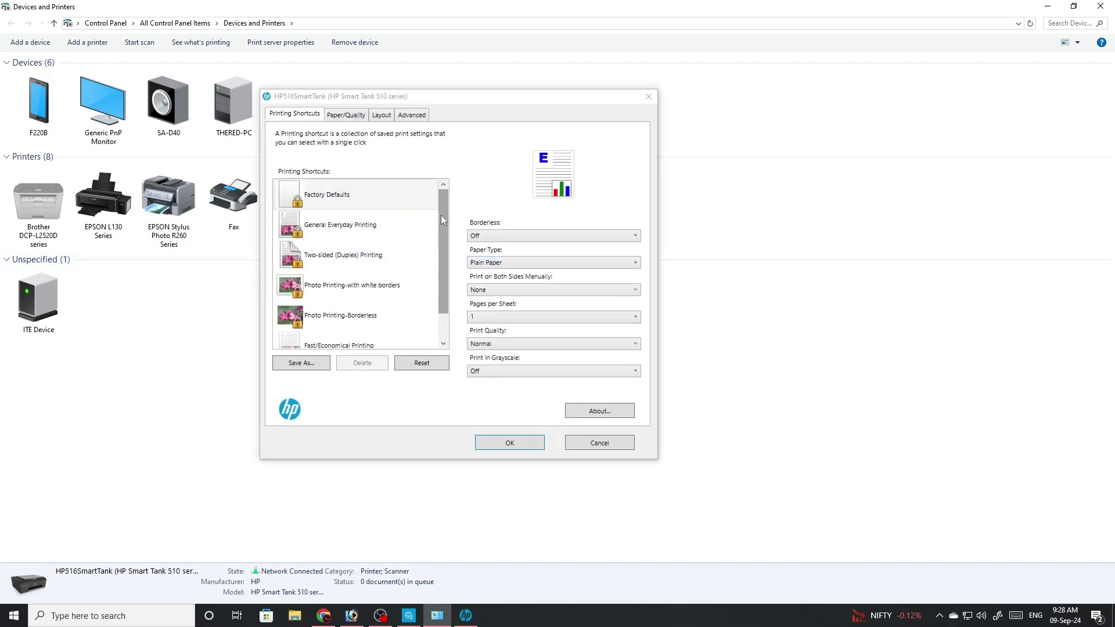
Step: Review the paper, layout and advanced printing preferences, and set the paper size to A5
left_click(352, 115)
left_click(382, 116)
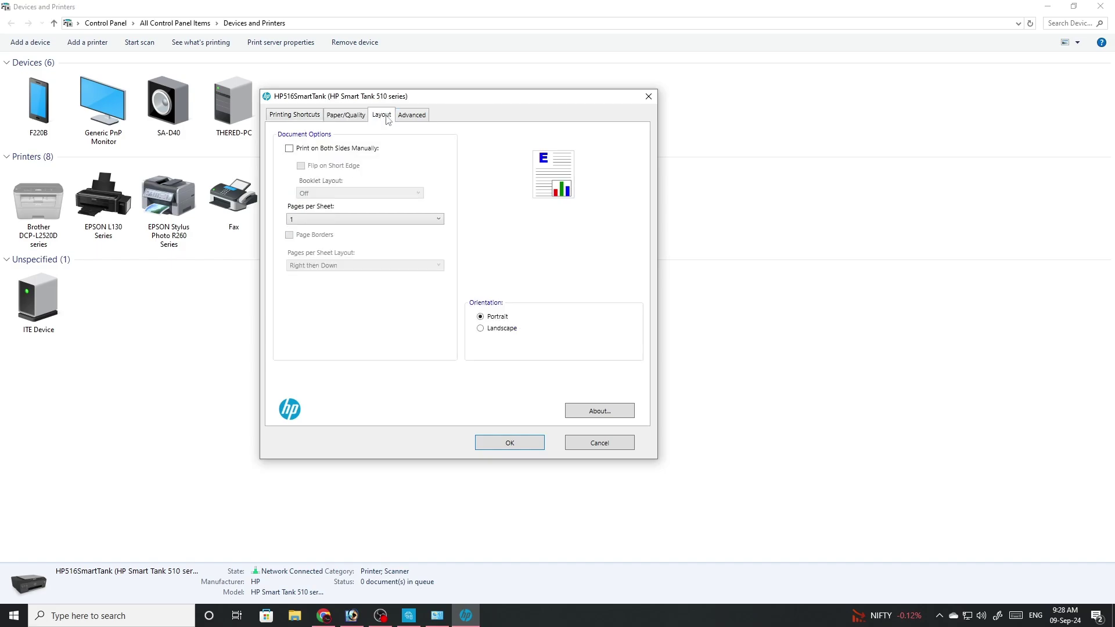
left_click(413, 115)
left_click(346, 116)
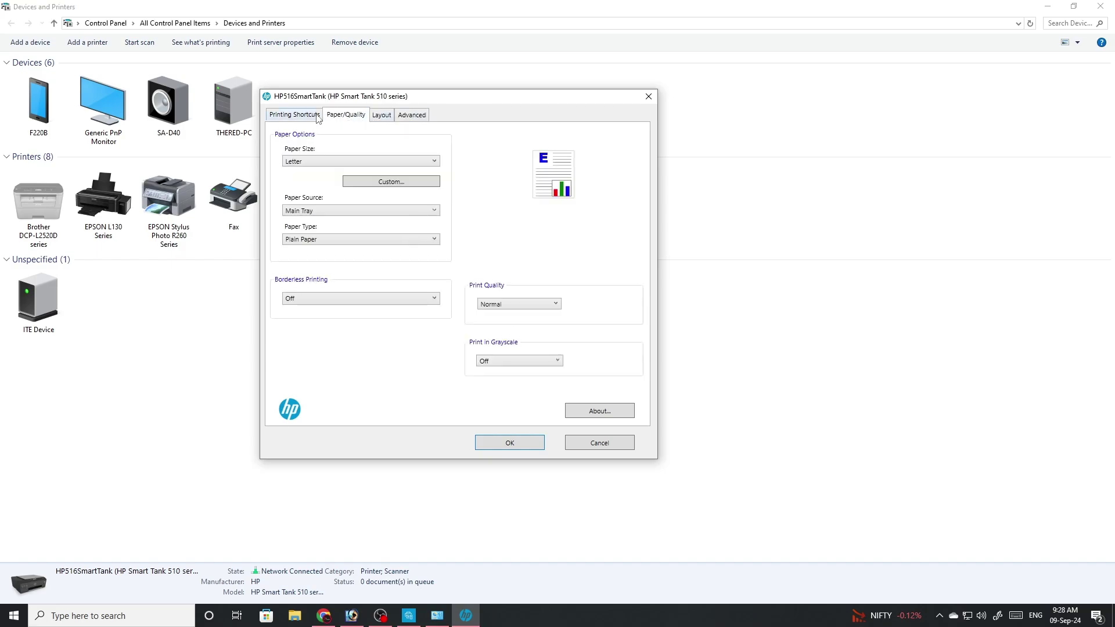
left_click(318, 167)
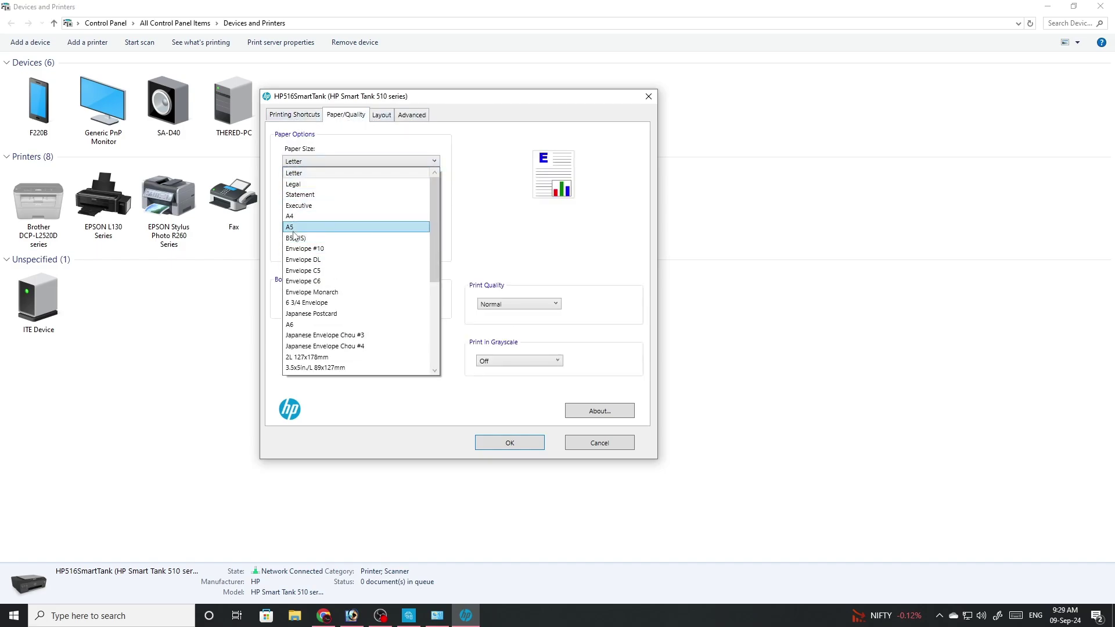
left_click(325, 228)
left_click(517, 446)
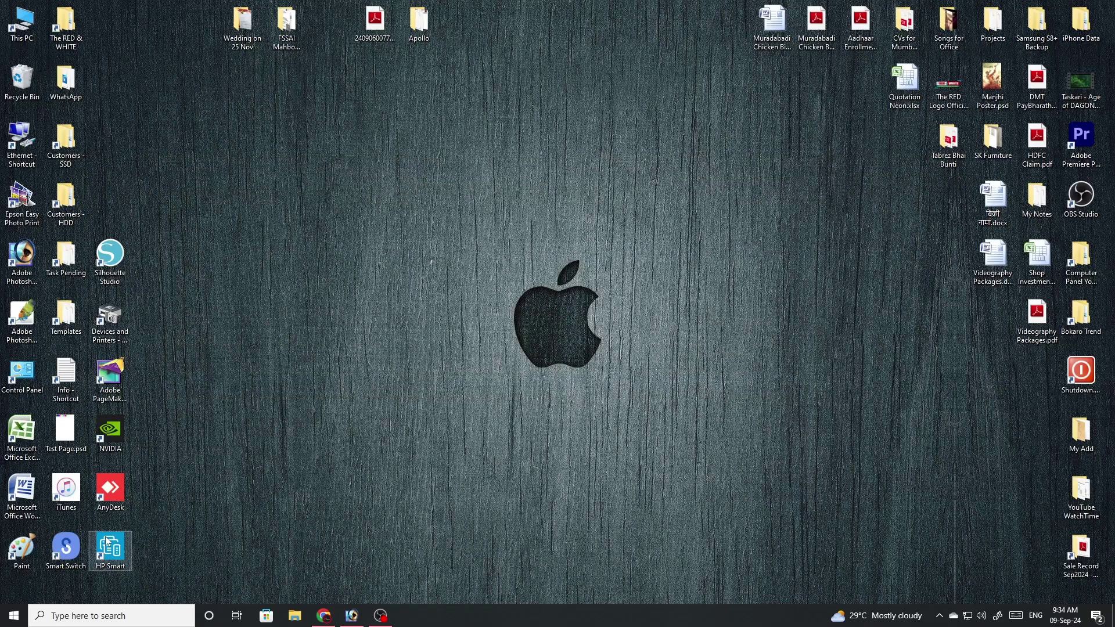
Step: Launch HP Smart and set the country/region to Indonesia in the printer's information settings
double_click(110, 546)
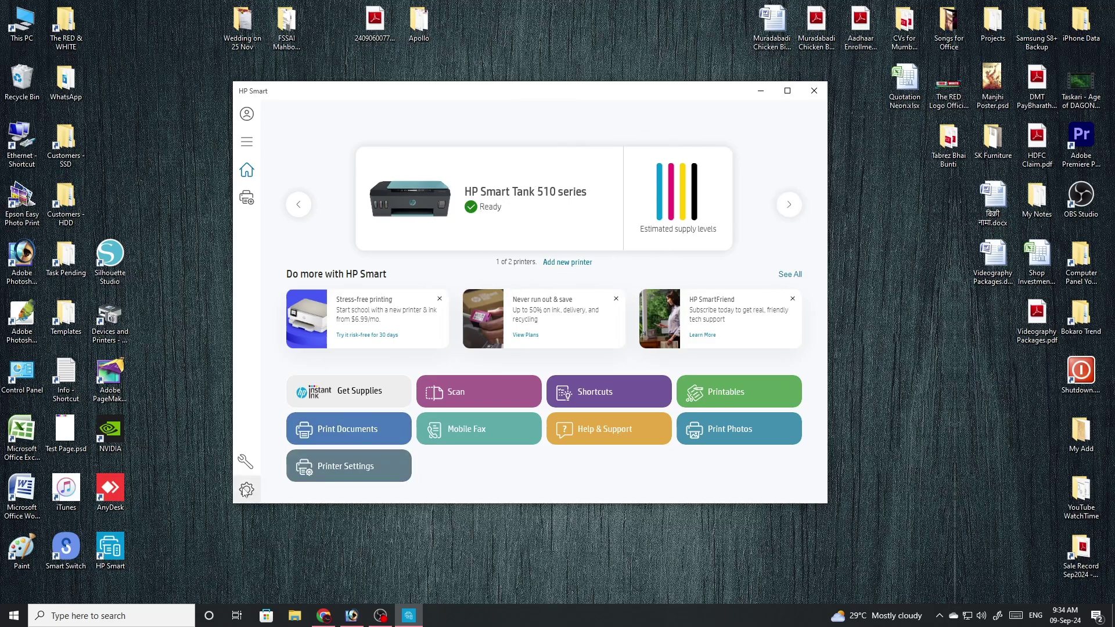
left_click(343, 466)
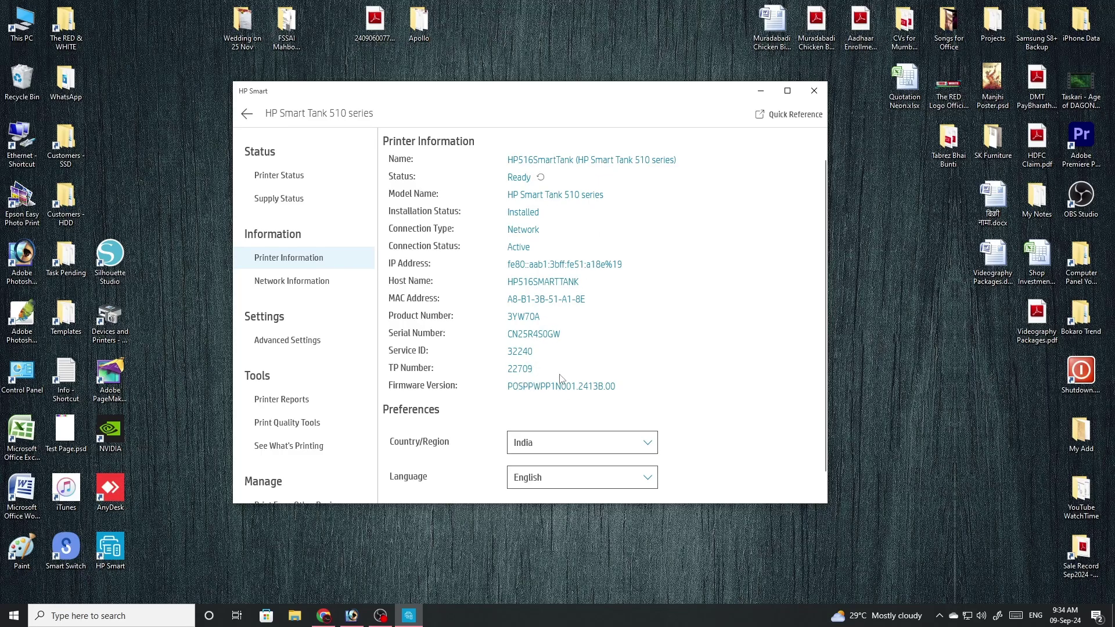
left_click(510, 442)
left_click(523, 464)
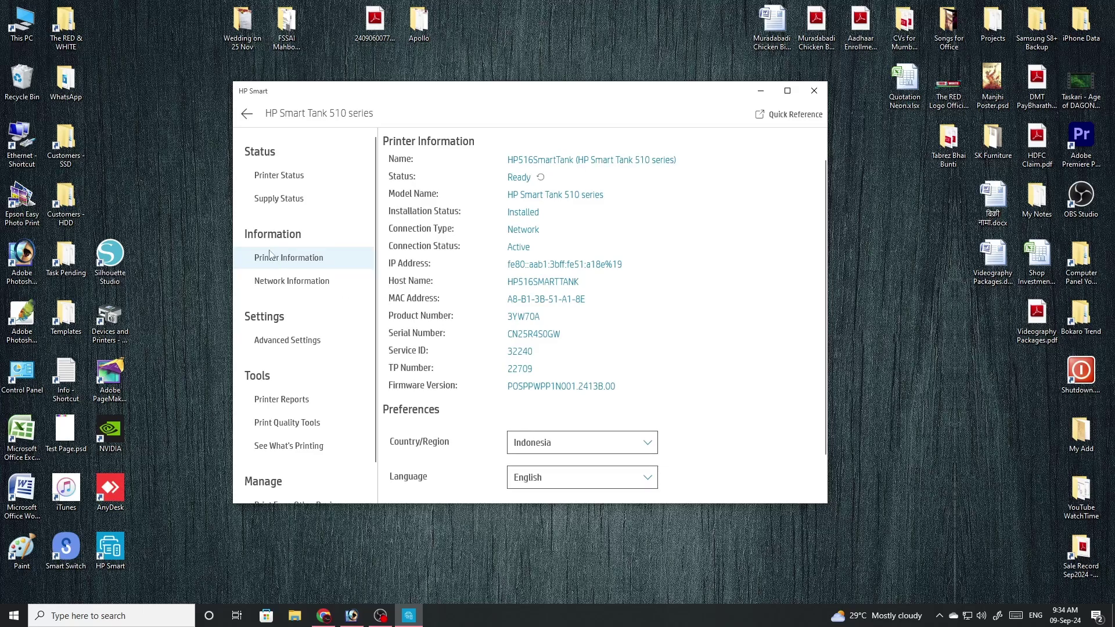
Step: Open the printer's advanced settings and view the Event Log among the embedded web server's reports
left_click(295, 345)
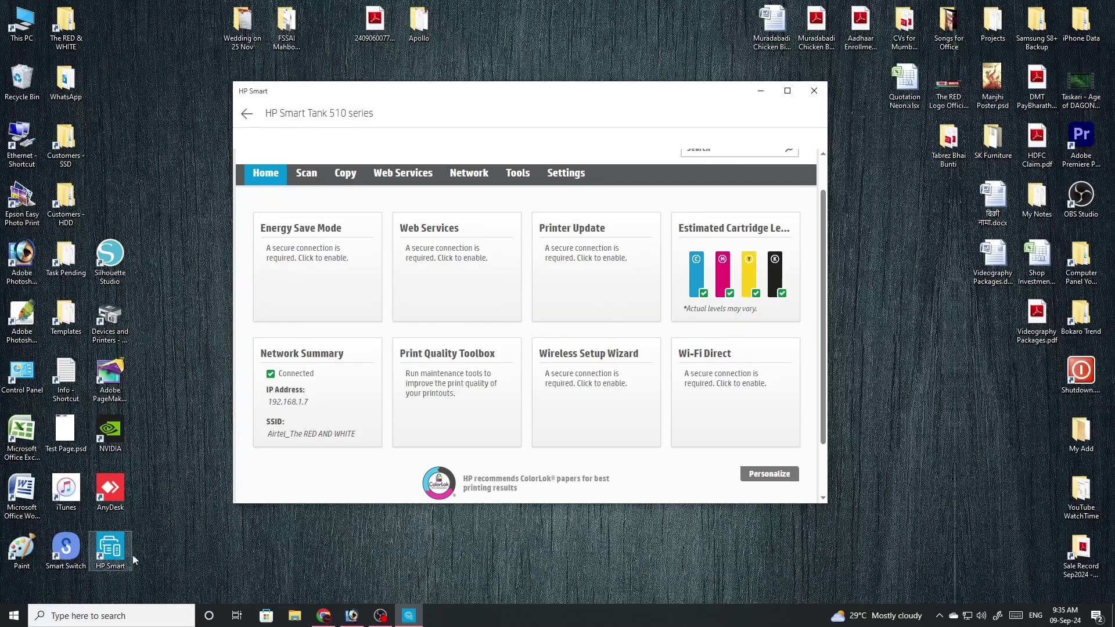
scroll(348, 372, "down", 2)
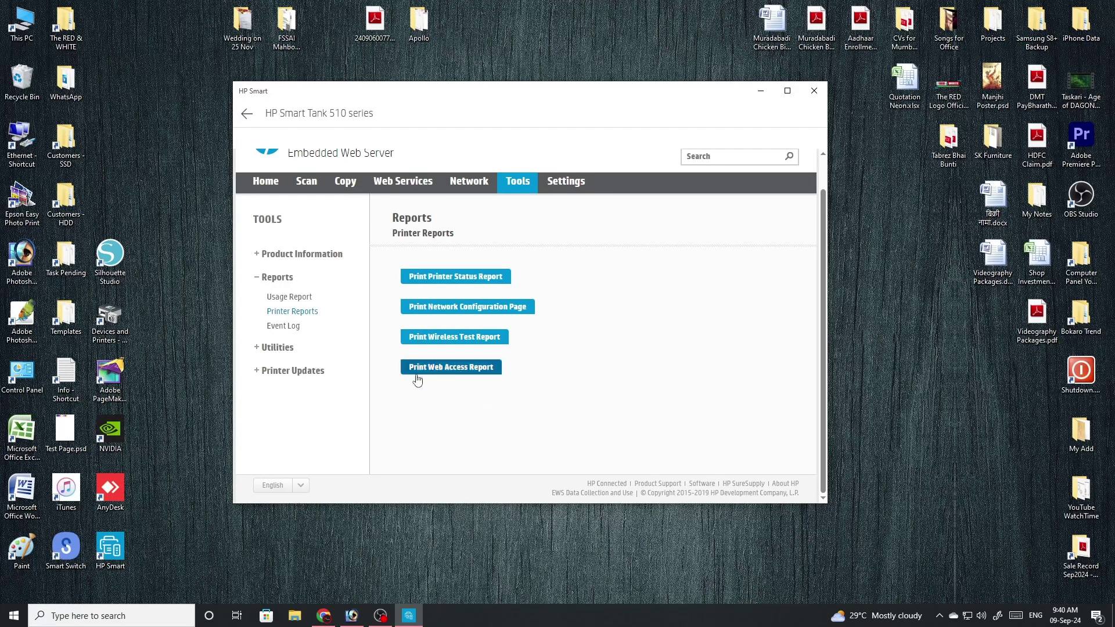
left_click(284, 327)
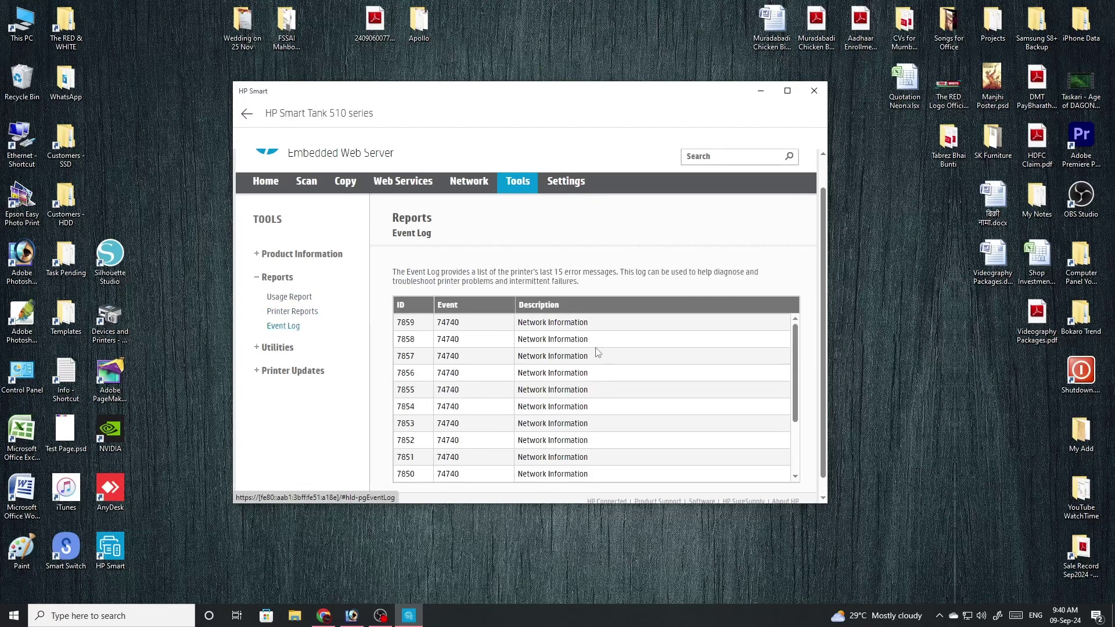
Step: Open the Print Quality Toolbox in the embedded web server's utilities and print a print quality diagnostic report
scroll(580, 366, "down", 2)
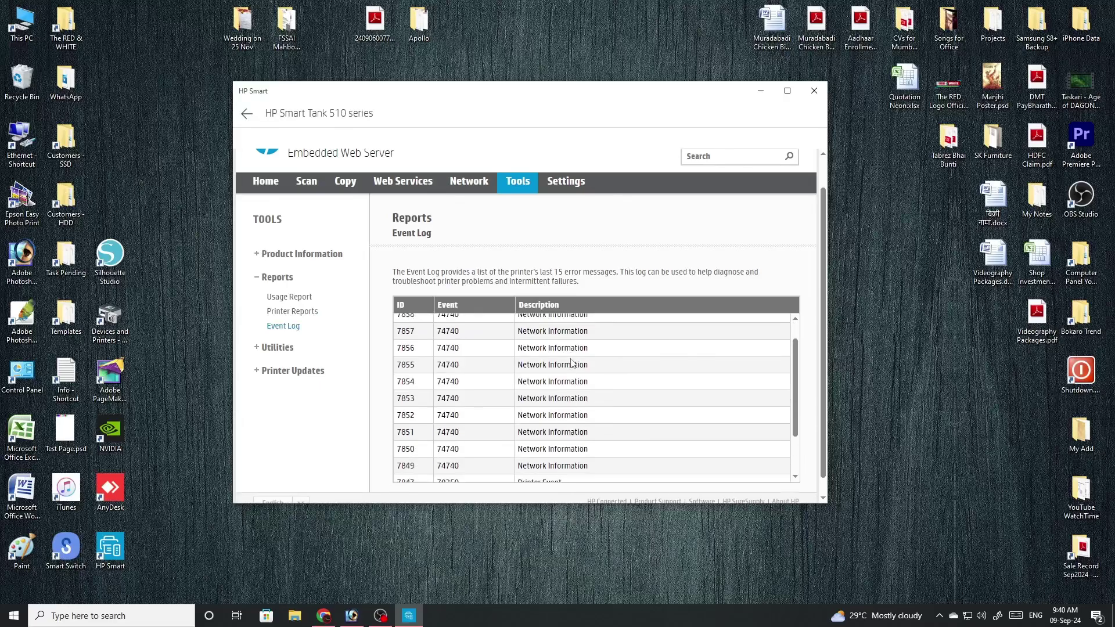
left_click(280, 348)
left_click(301, 368)
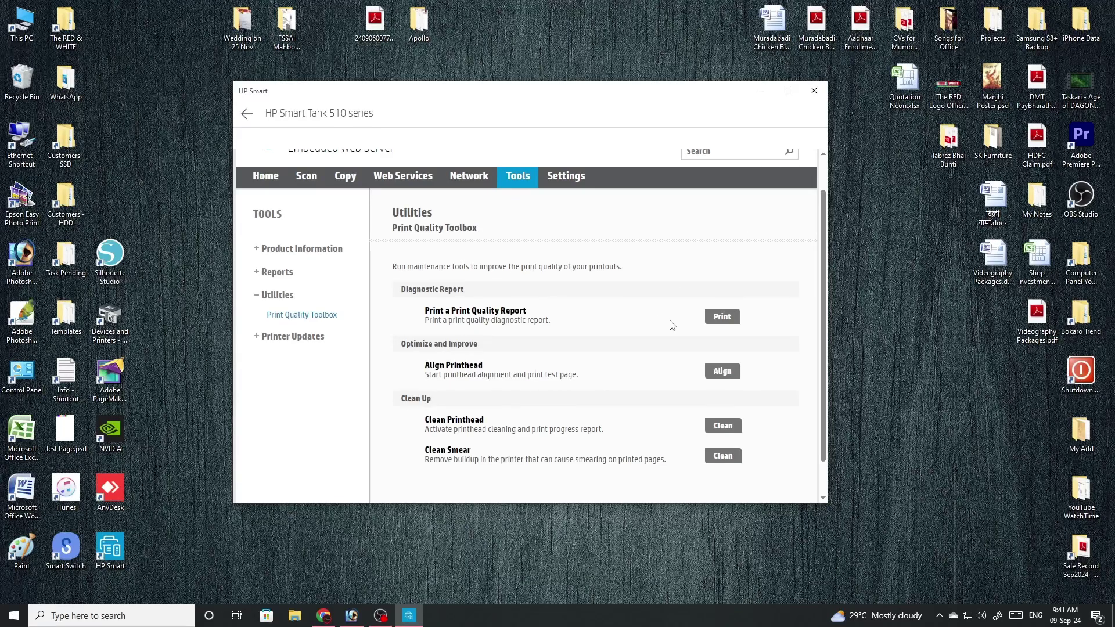
left_click(723, 318)
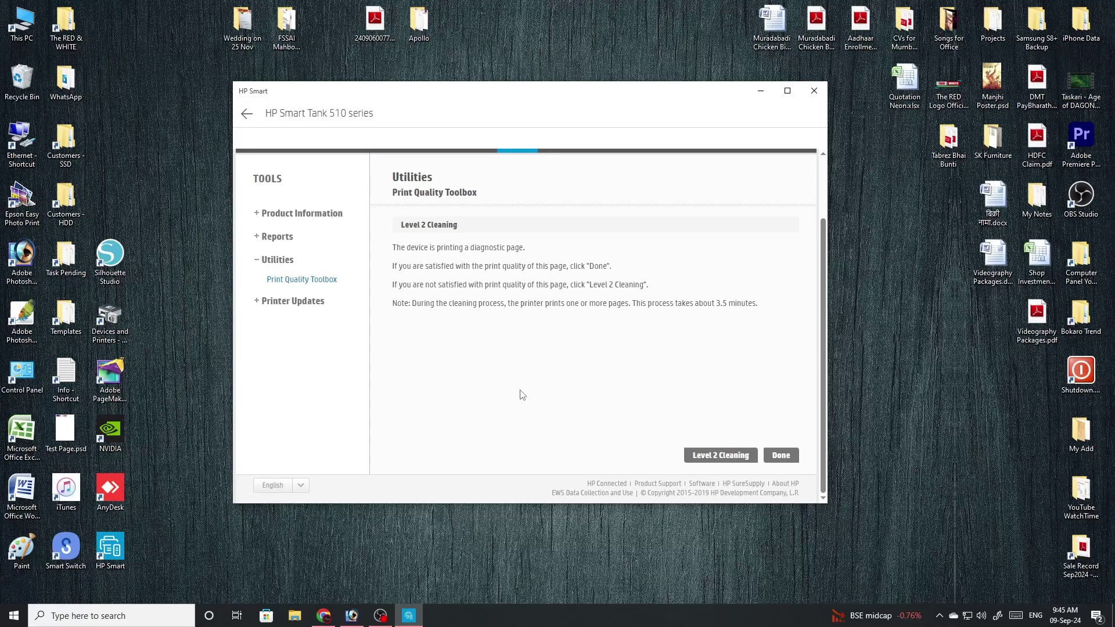
Step: Run Level 2 Cleaning on the printhead, finish the cleaning procedure, and start the printhead alignment
left_click(720, 457)
left_click(726, 456)
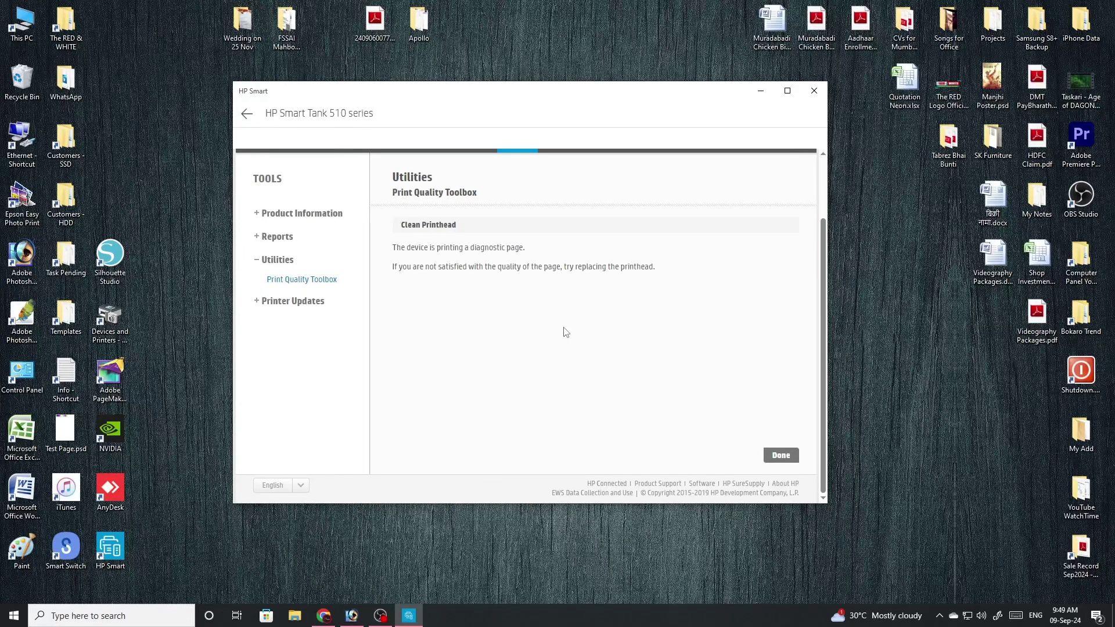
left_click(779, 456)
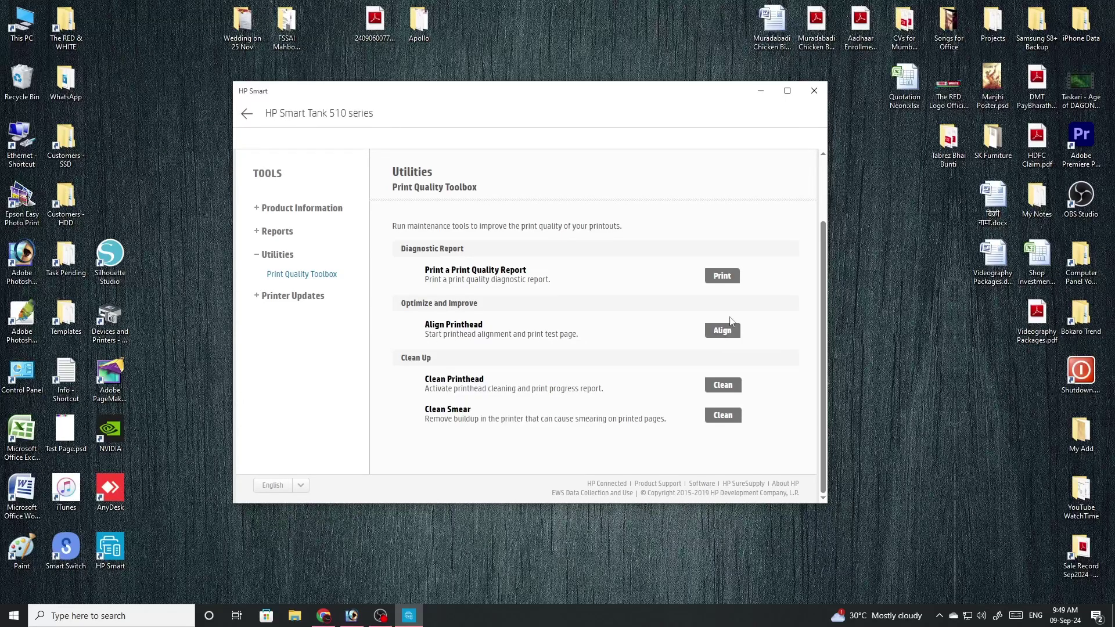
left_click(723, 334)
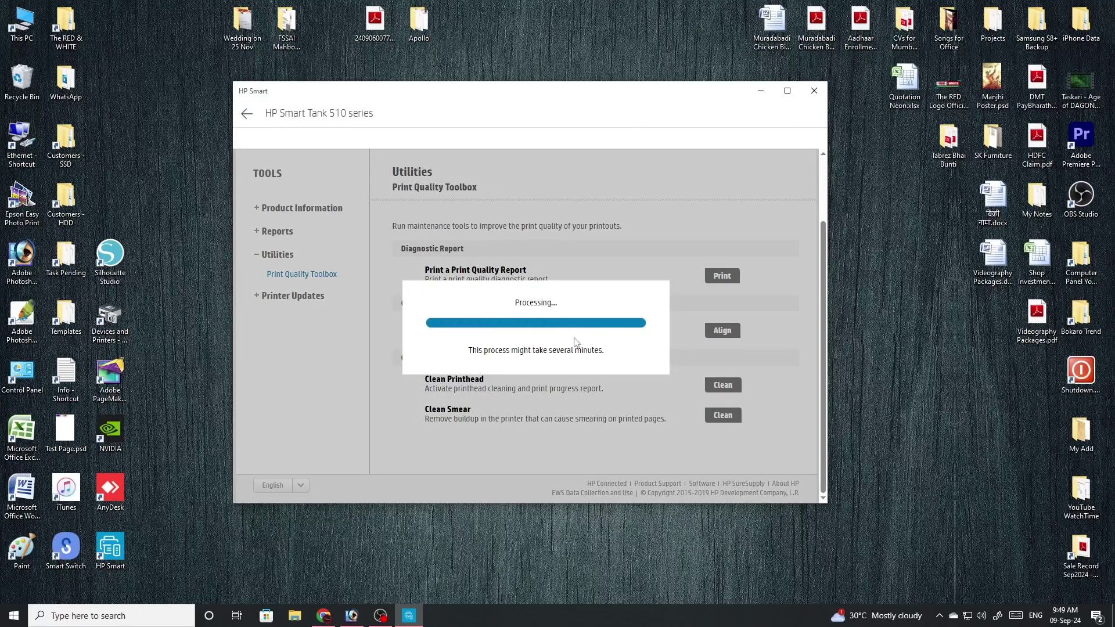